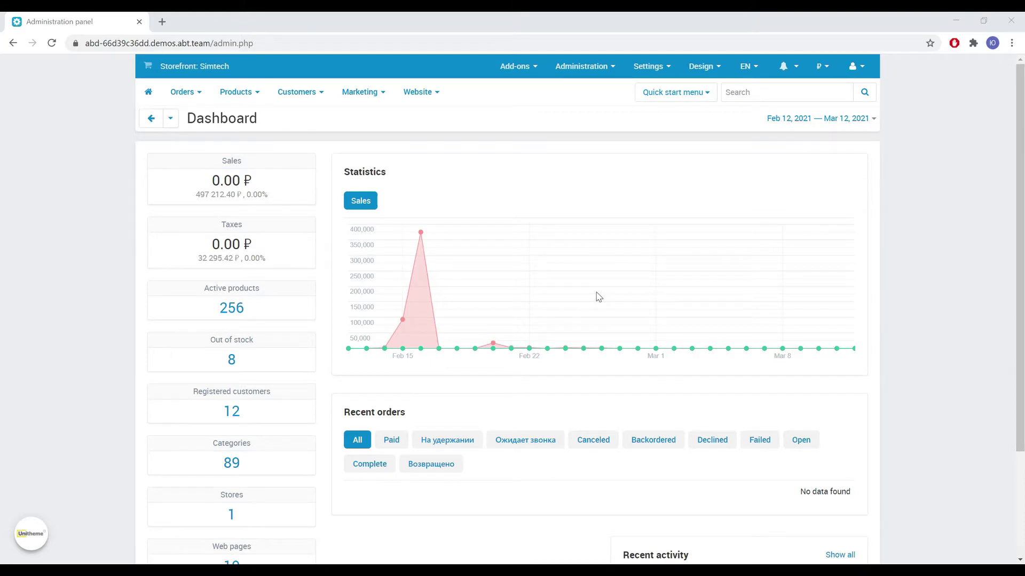
Step: Install the Sneakers demo data for the AlexBranding Product configurator and view Manage configurators
{"action": "mouse_move", "coordinate": [514, 64]}
{"action": "mouse_move", "coordinate": [528, 90]}
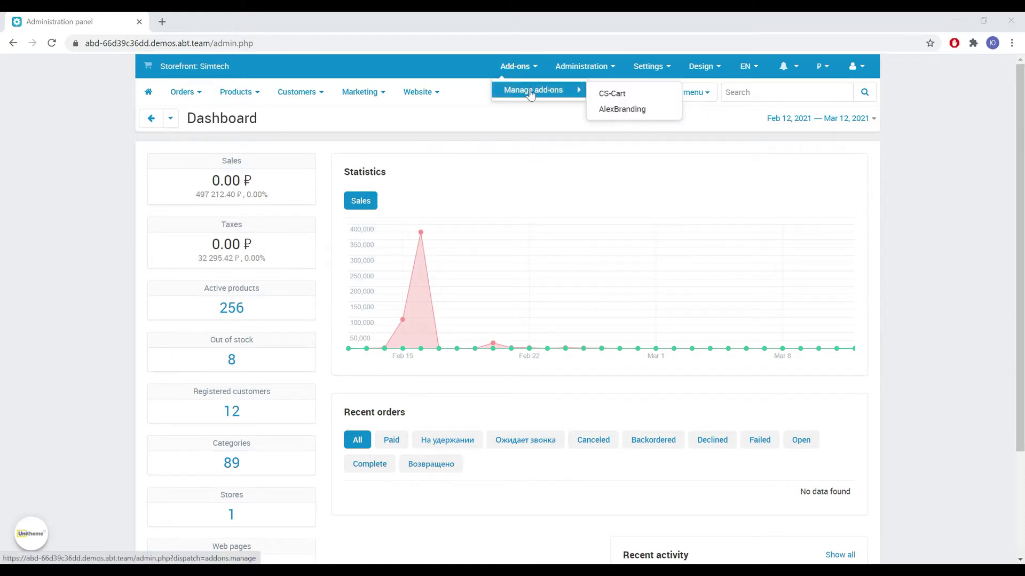
{"action": "left_click", "coordinate": [616, 110]}
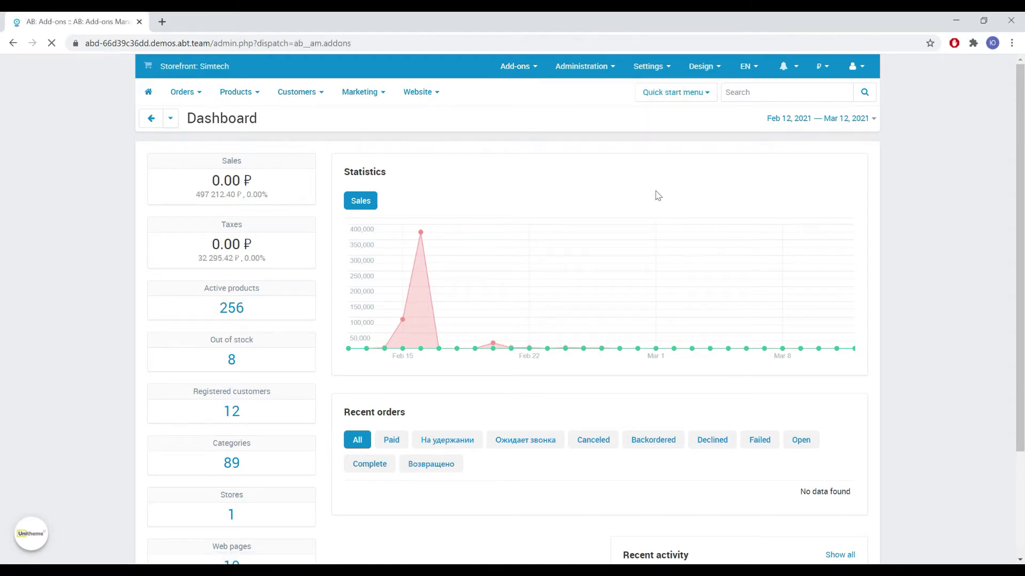
{"action": "left_click", "coordinate": [489, 290]}
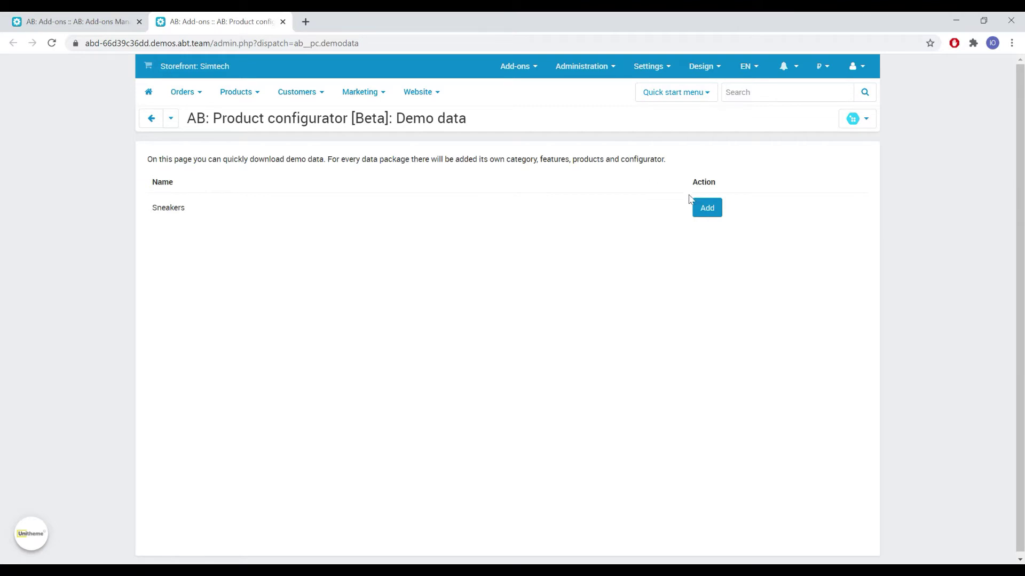
{"action": "left_click", "coordinate": [711, 208]}
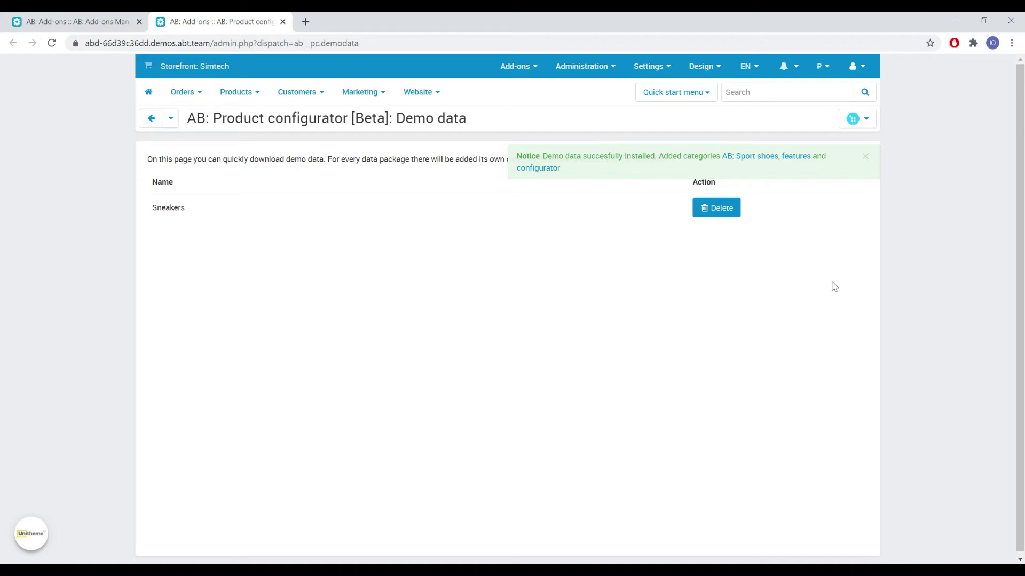
{"action": "left_click", "coordinate": [863, 123]}
{"action": "left_click", "coordinate": [846, 148]}
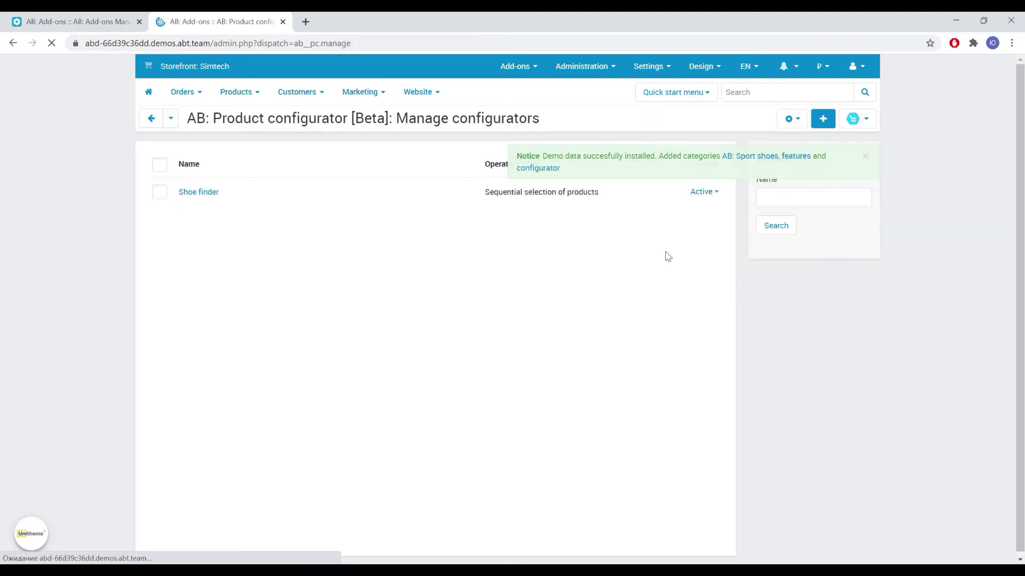
Step: Preview the Shoe finder and answer Man, Running and a running surface
{"action": "left_click", "coordinate": [649, 193]}
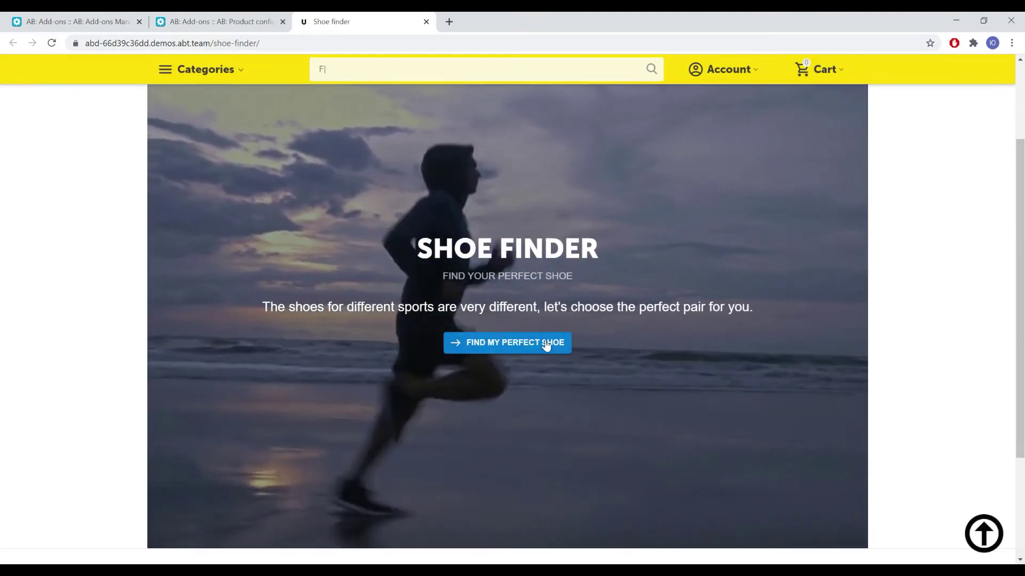
{"action": "left_click", "coordinate": [544, 344]}
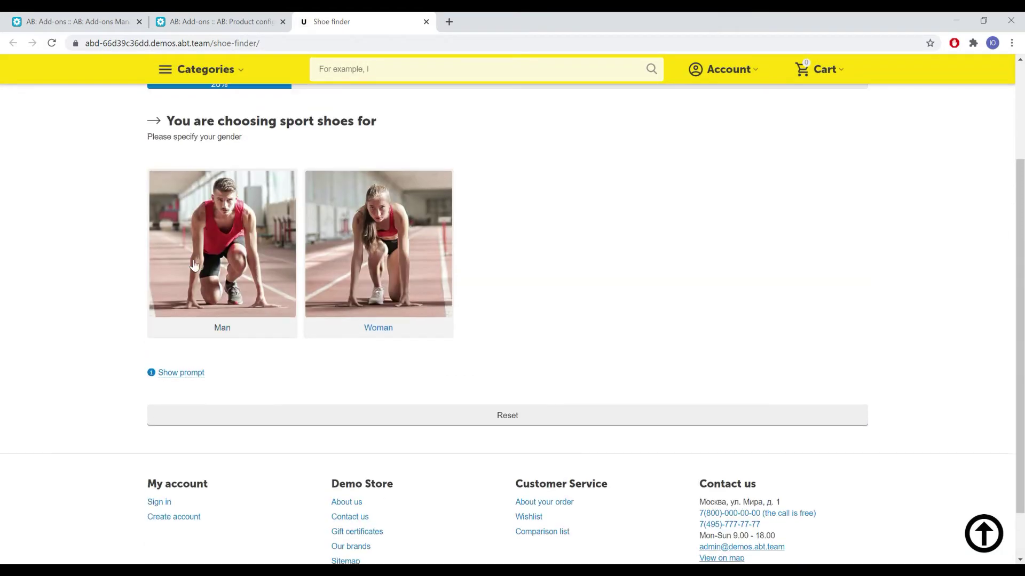
{"action": "left_click", "coordinate": [197, 257]}
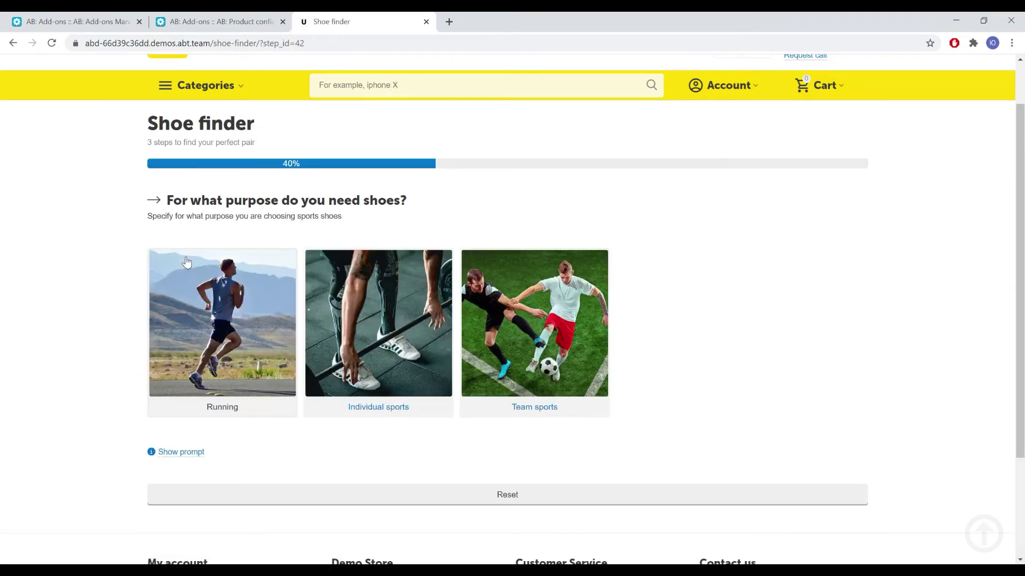
{"action": "left_click", "coordinate": [246, 305]}
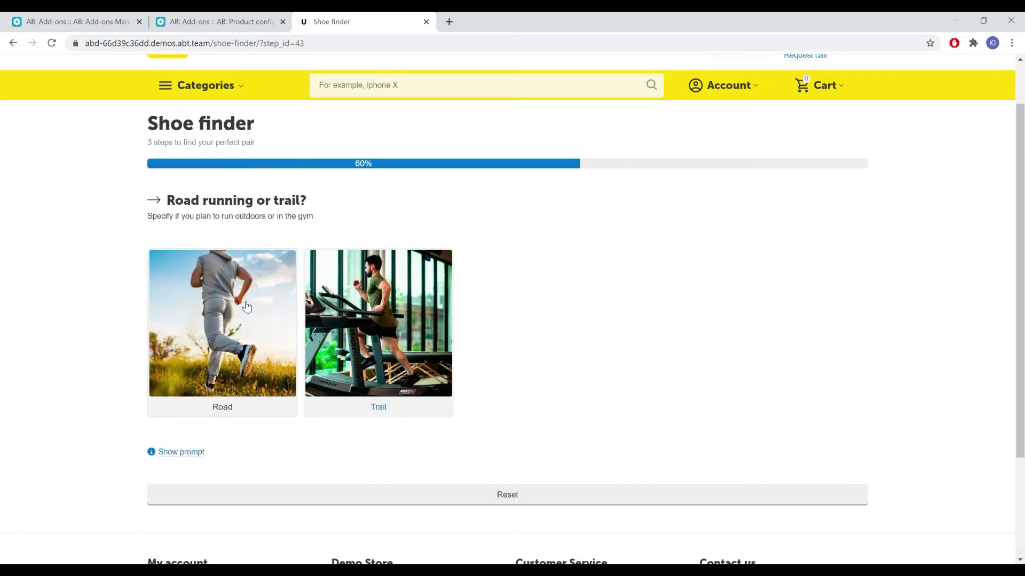
{"action": "left_click", "coordinate": [402, 339]}
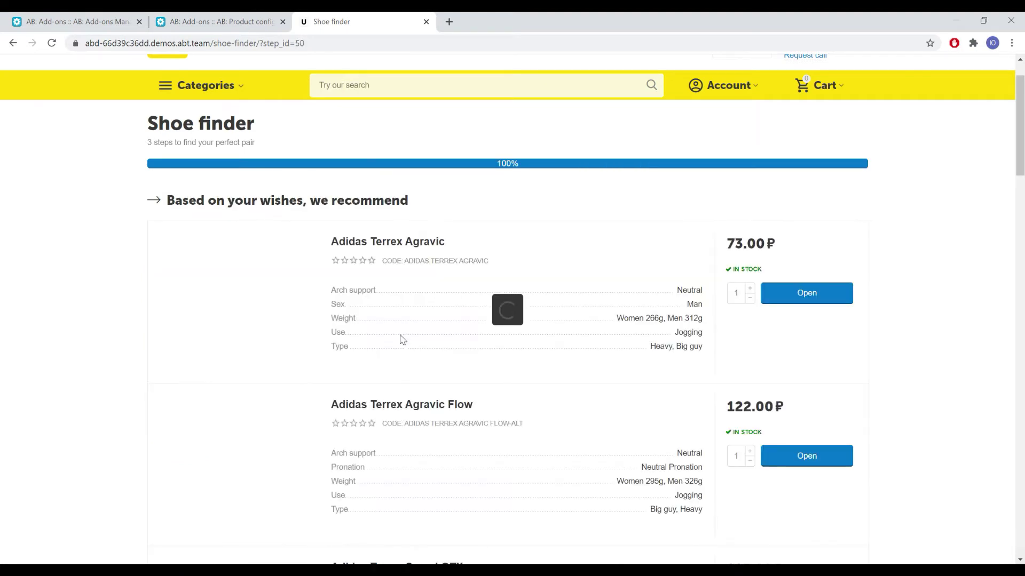
Step: Browse the recommended shoes, including Adidas Terrex Agravic and Agravic Flow
{"action": "scroll", "coordinate": [471, 320], "scroll_direction": "down", "scroll_amount": 1}
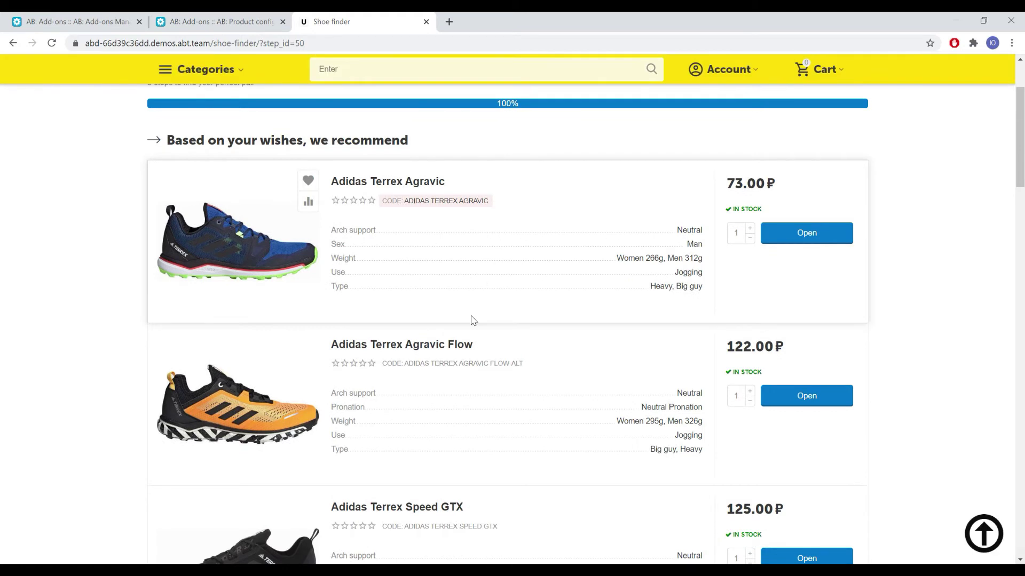
{"action": "scroll", "coordinate": [472, 321], "scroll_direction": "down", "scroll_amount": 3}
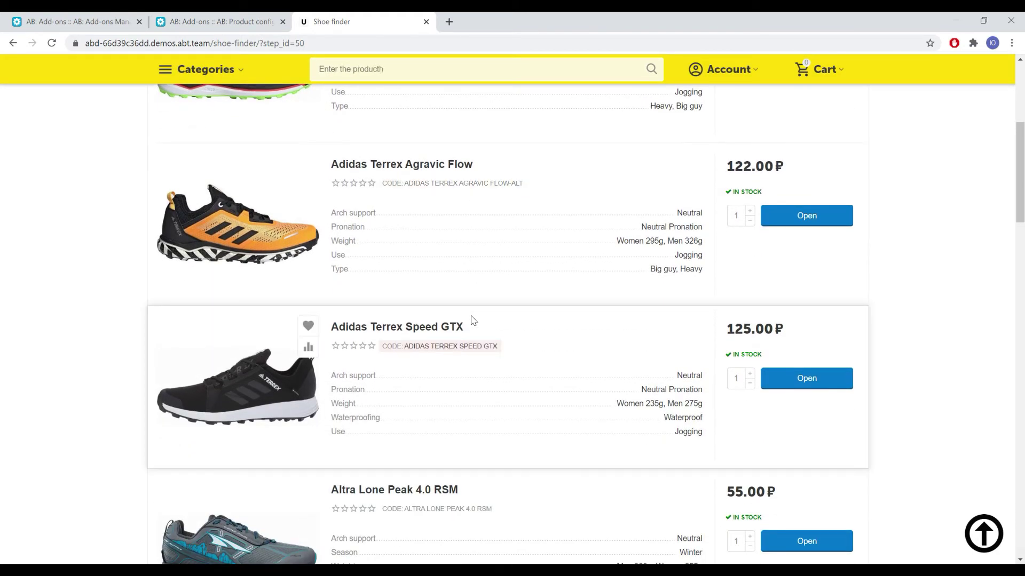
{"action": "scroll", "coordinate": [471, 320], "scroll_direction": "down", "scroll_amount": 1}
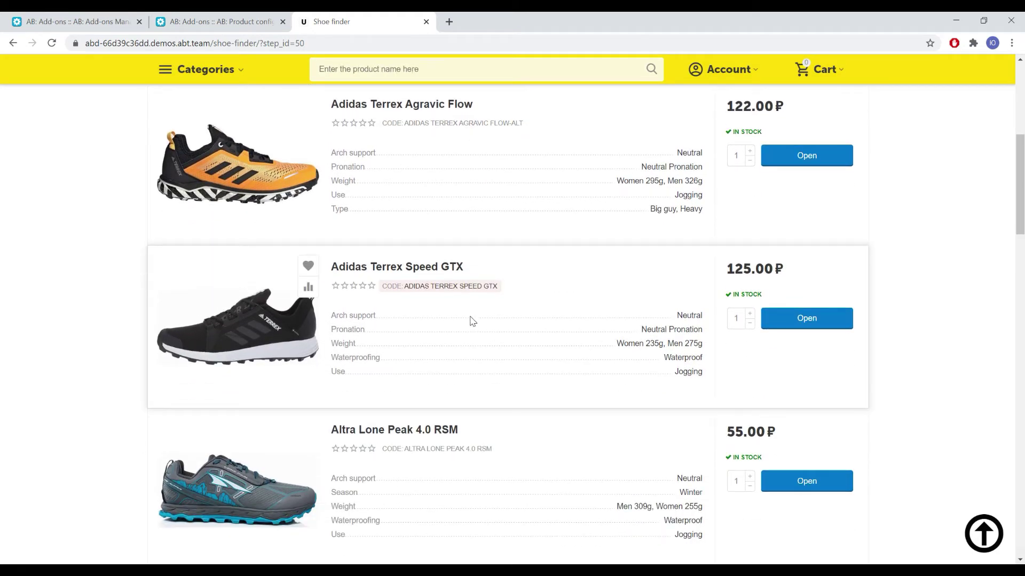
{"action": "scroll", "coordinate": [471, 320], "scroll_direction": "up", "scroll_amount": 4}
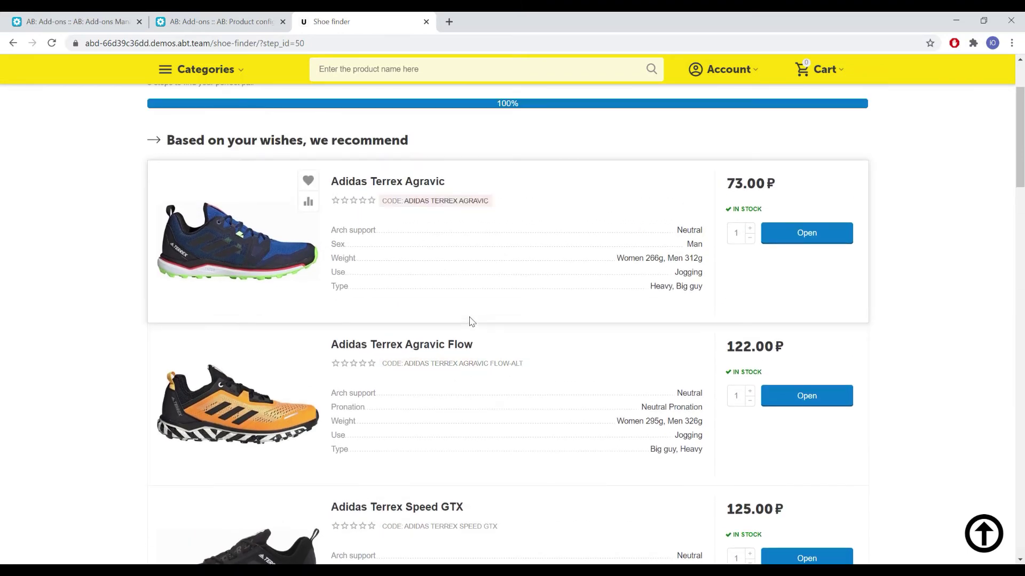
{"action": "scroll", "coordinate": [471, 321], "scroll_direction": "up", "scroll_amount": 2}
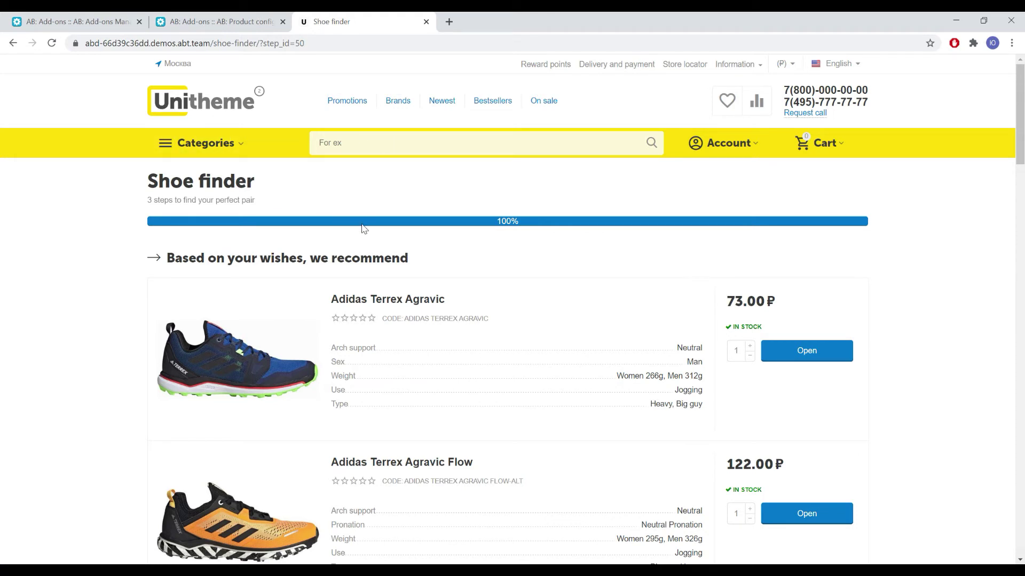
Step: Open the Homepage layout in the storefront layouts editor
{"action": "left_click", "coordinate": [228, 20]}
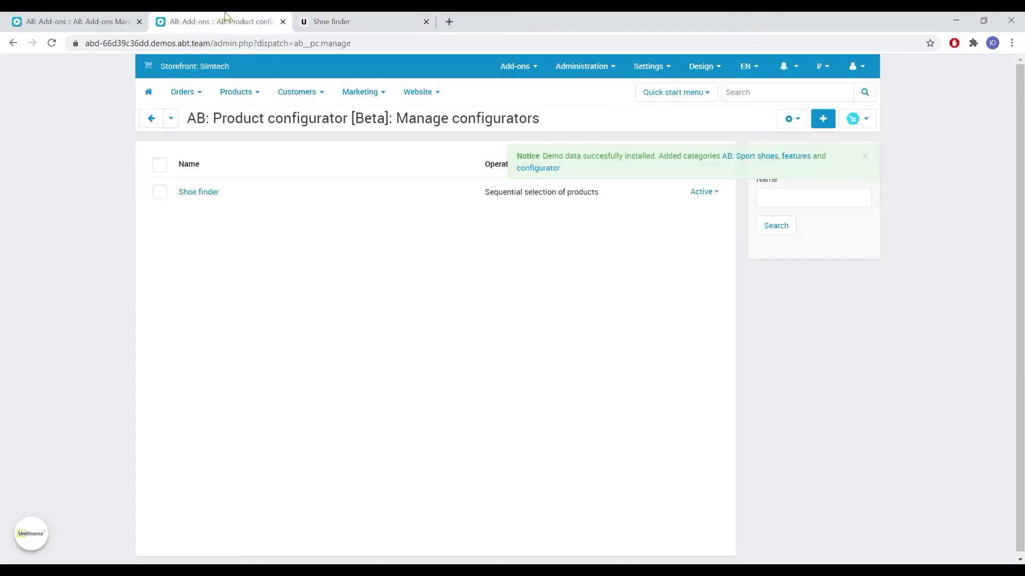
{"action": "mouse_move", "coordinate": [702, 66]}
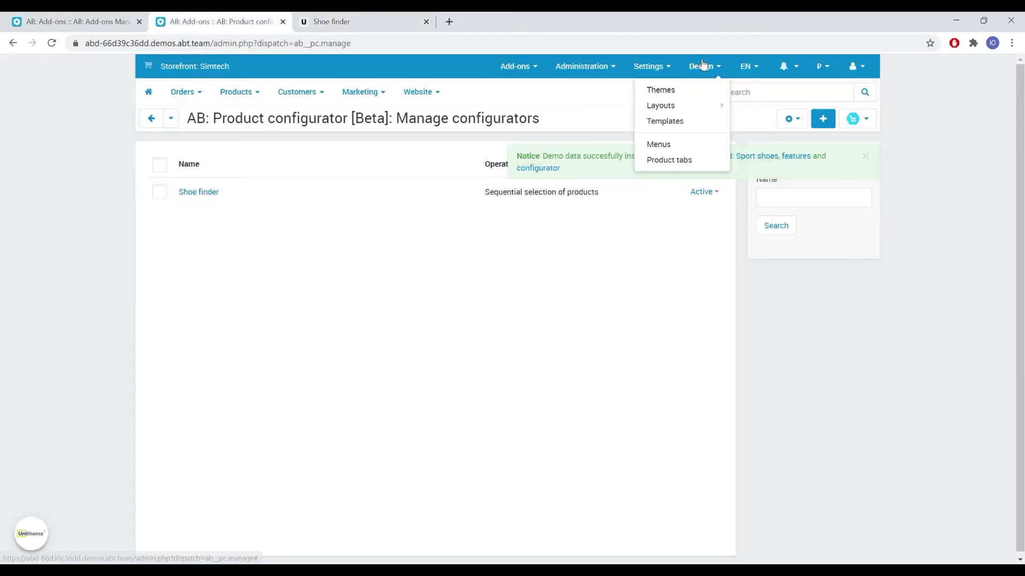
{"action": "left_click", "coordinate": [690, 106]}
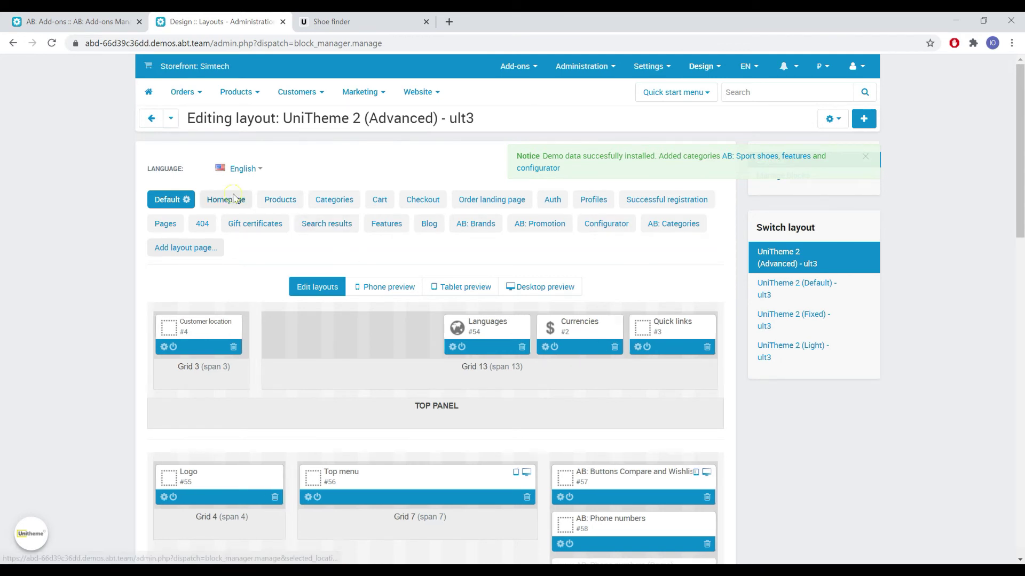
{"action": "left_click", "coordinate": [256, 224]}
{"action": "scroll", "coordinate": [370, 261], "scroll_direction": "down", "scroll_amount": 5}
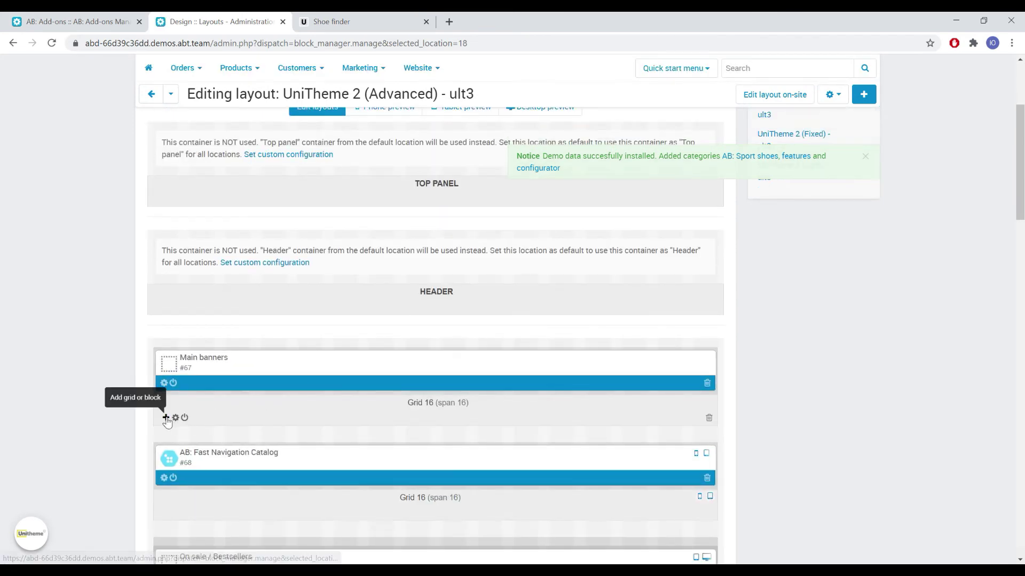
Step: Add an AB: Fixed block named Shoes to the grid under Main banners
{"action": "left_click", "coordinate": [166, 417]}
{"action": "left_click", "coordinate": [186, 443]}
{"action": "scroll", "coordinate": [235, 425], "scroll_direction": "down", "scroll_amount": 10}
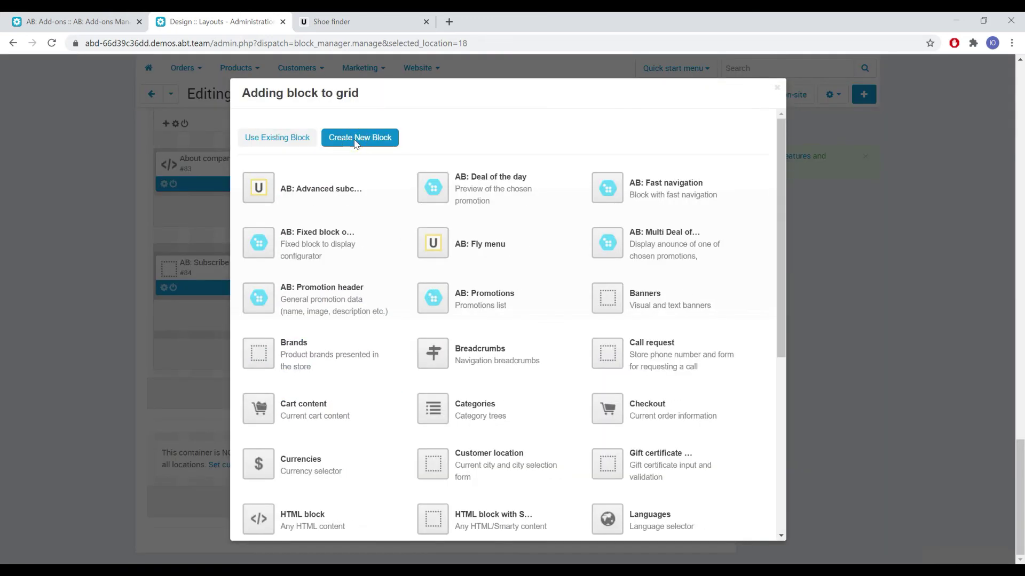
{"action": "left_click", "coordinate": [317, 254]}
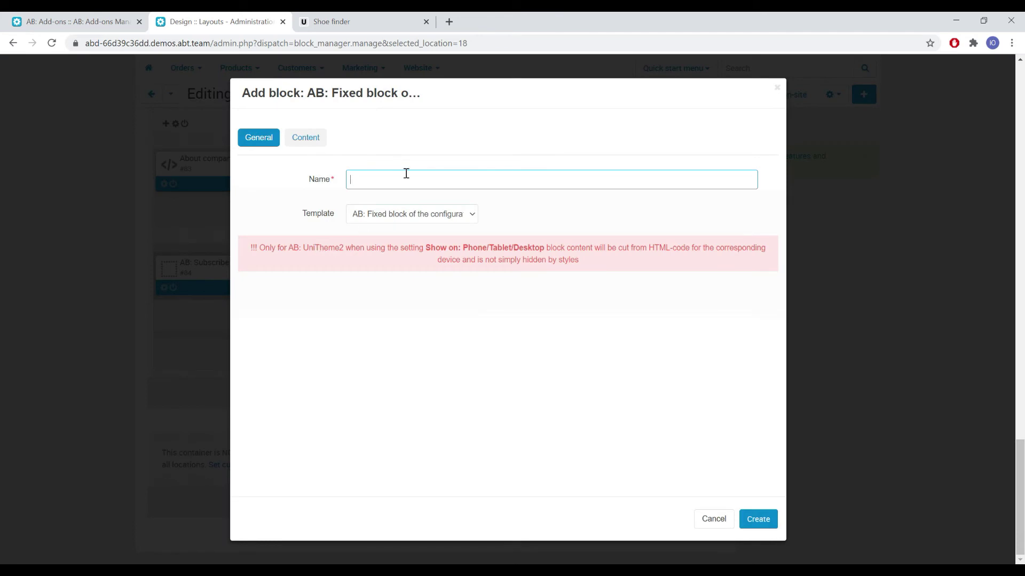
{"action": "type", "text": "s"}
{"action": "key", "text": "BackSpace"}
{"action": "type", "text": "Shoes"}
Step: Set the Shoes block's content to the Shoe finder configurator and create the block
{"action": "left_click", "coordinate": [302, 138]}
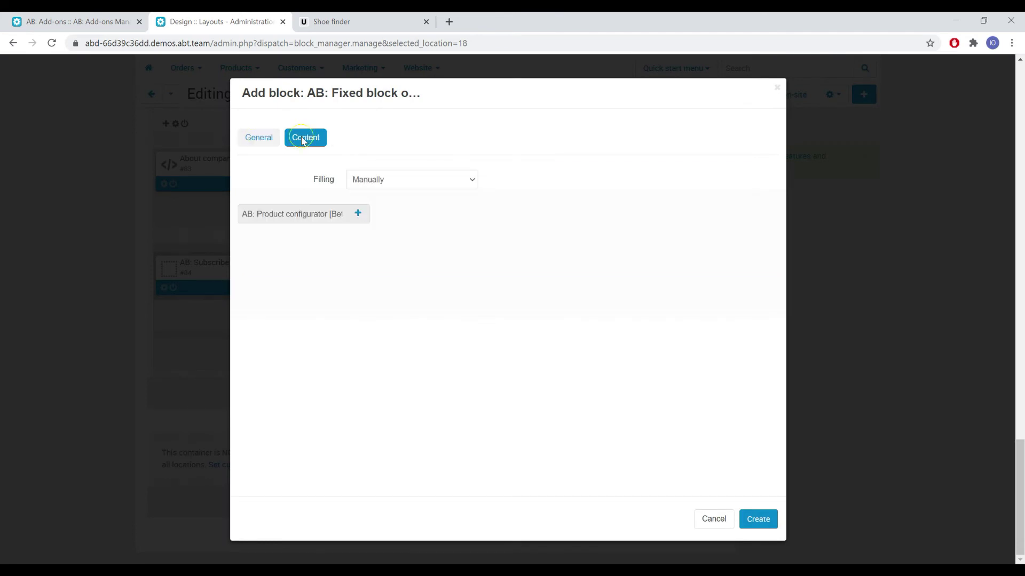
{"action": "left_click", "coordinate": [357, 216]}
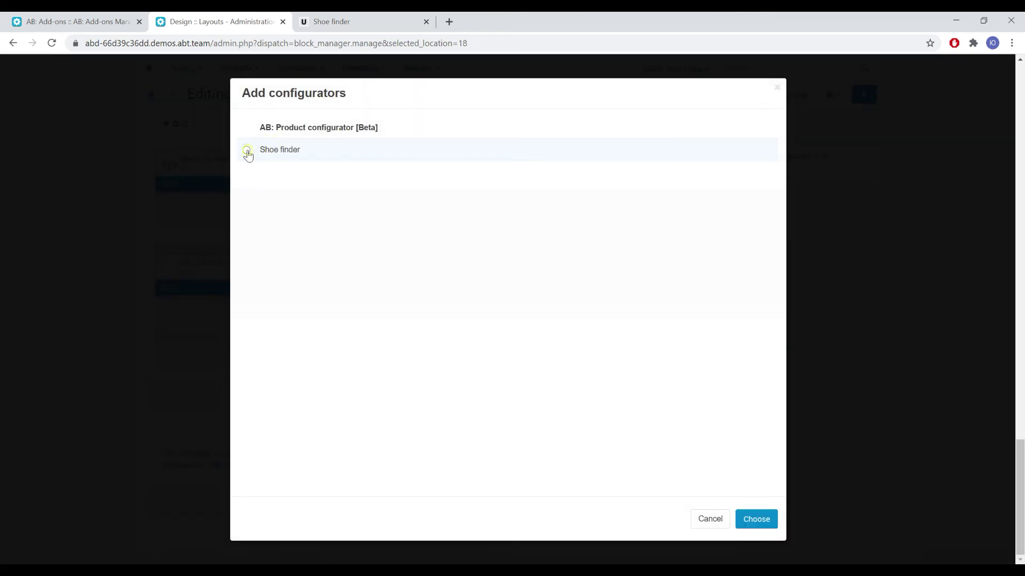
{"action": "left_click", "coordinate": [247, 151]}
{"action": "left_click", "coordinate": [761, 519]}
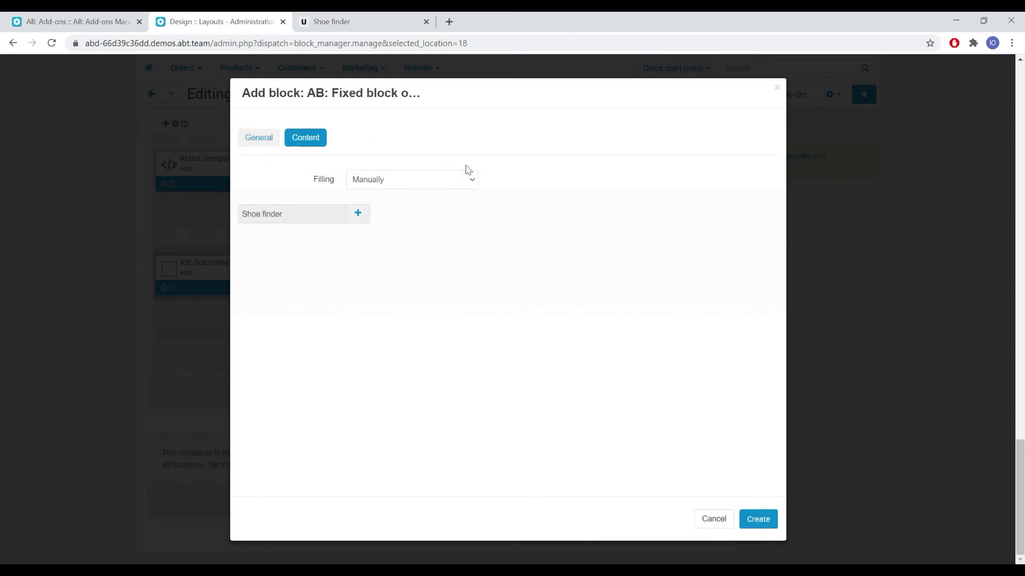
{"action": "left_click", "coordinate": [768, 519]}
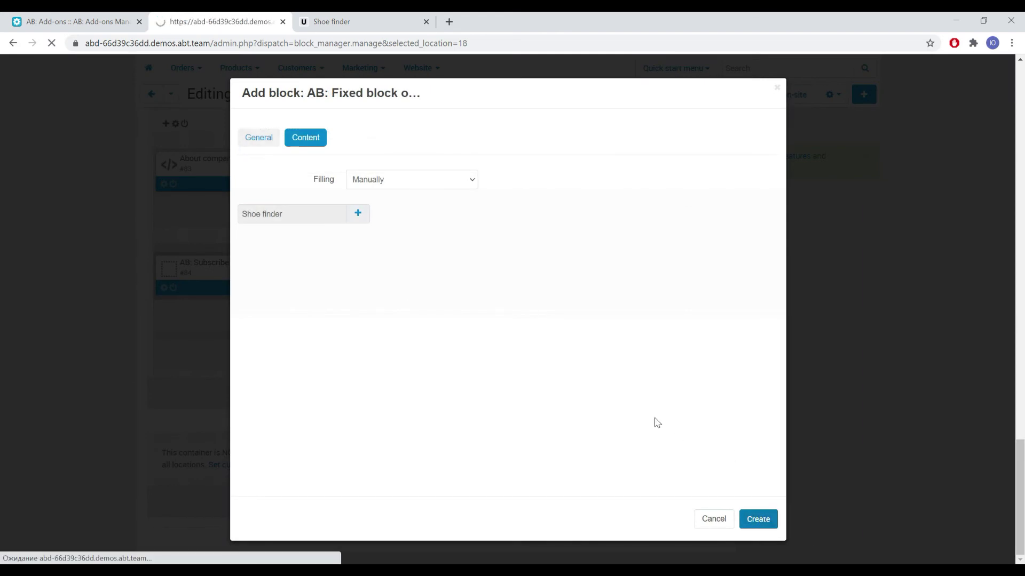
{"action": "scroll", "coordinate": [545, 374], "scroll_direction": "down", "scroll_amount": 3}
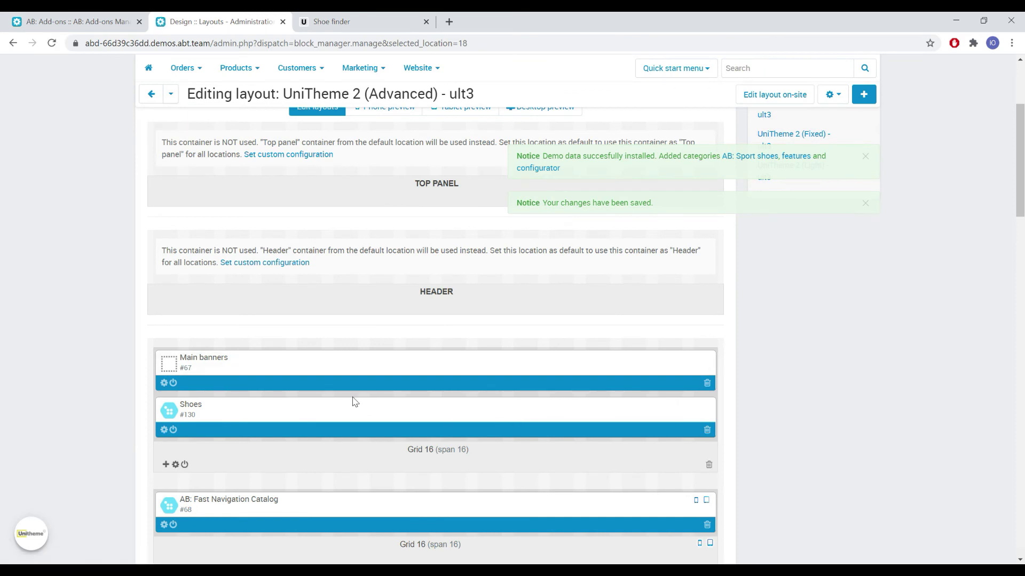
{"action": "left_click", "coordinate": [371, 17]}
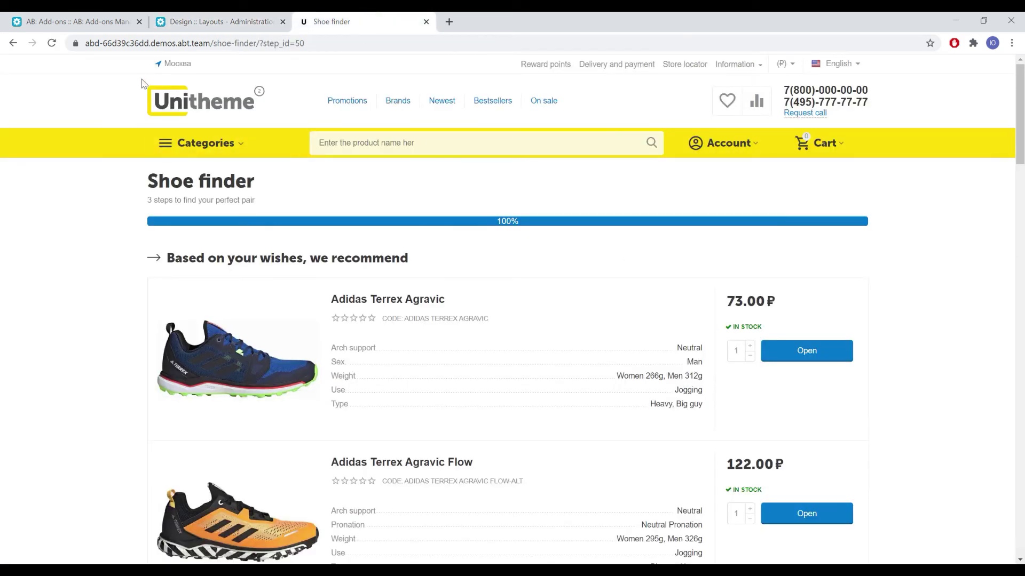
Step: Open the side SHOES panel on the storefront home page
{"action": "left_click", "coordinate": [171, 101]}
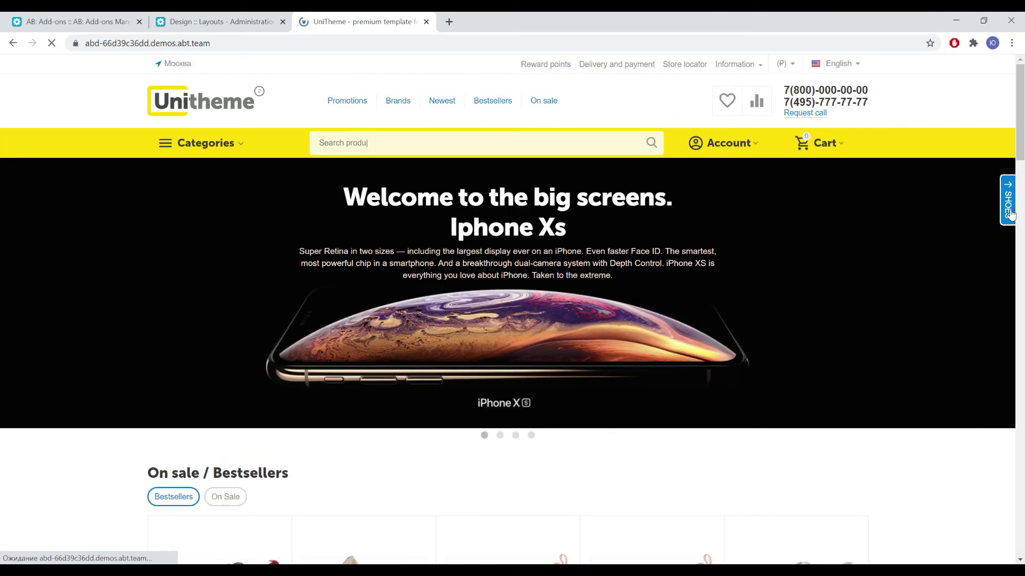
{"action": "left_click", "coordinate": [1009, 212]}
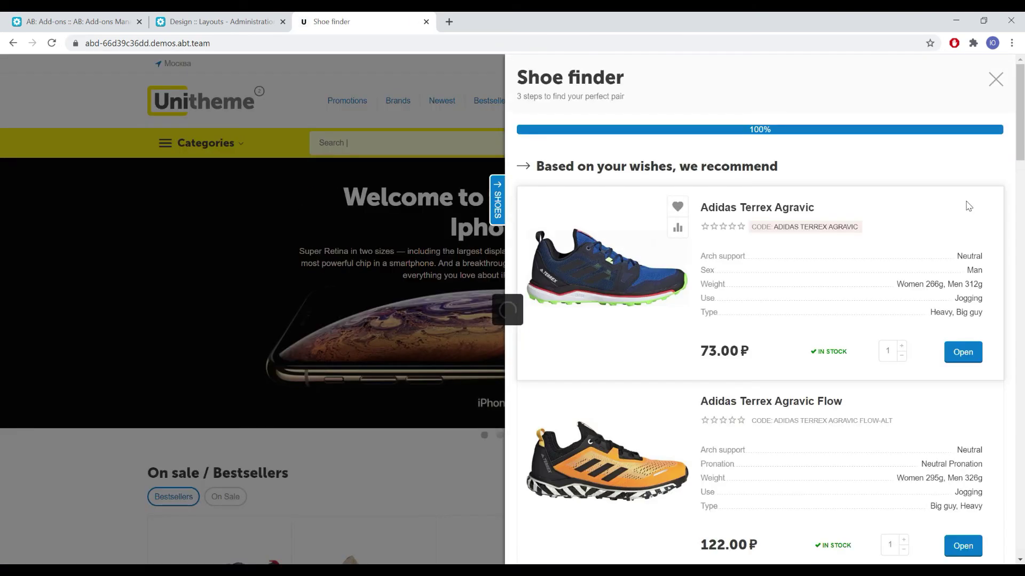
{"action": "scroll", "coordinate": [988, 244], "scroll_direction": "down", "scroll_amount": 20}
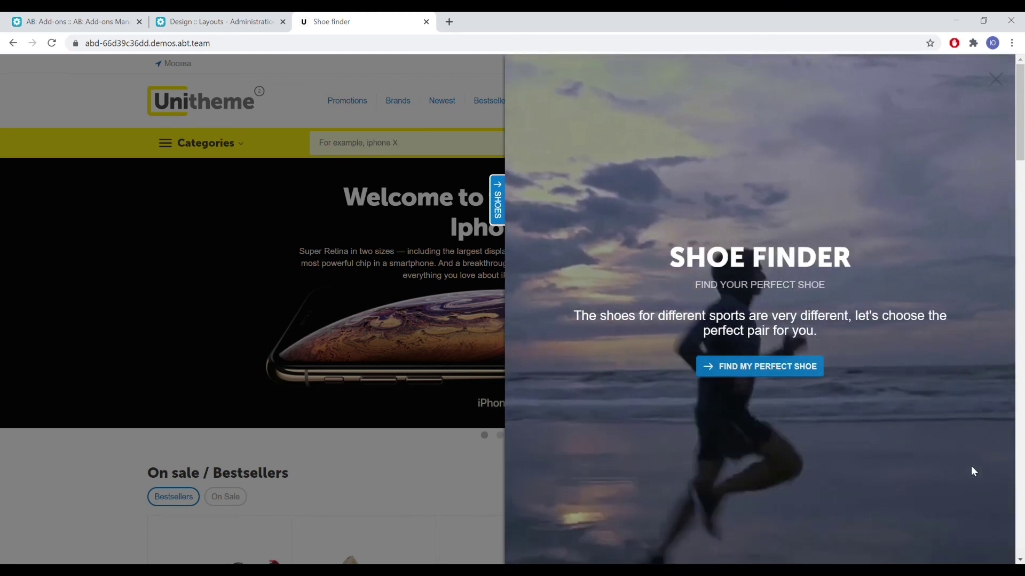
Step: Answer Individual sports and Tennis to get tennis recommendations like Adidas Adizero Club
{"action": "left_click", "coordinate": [781, 375]}
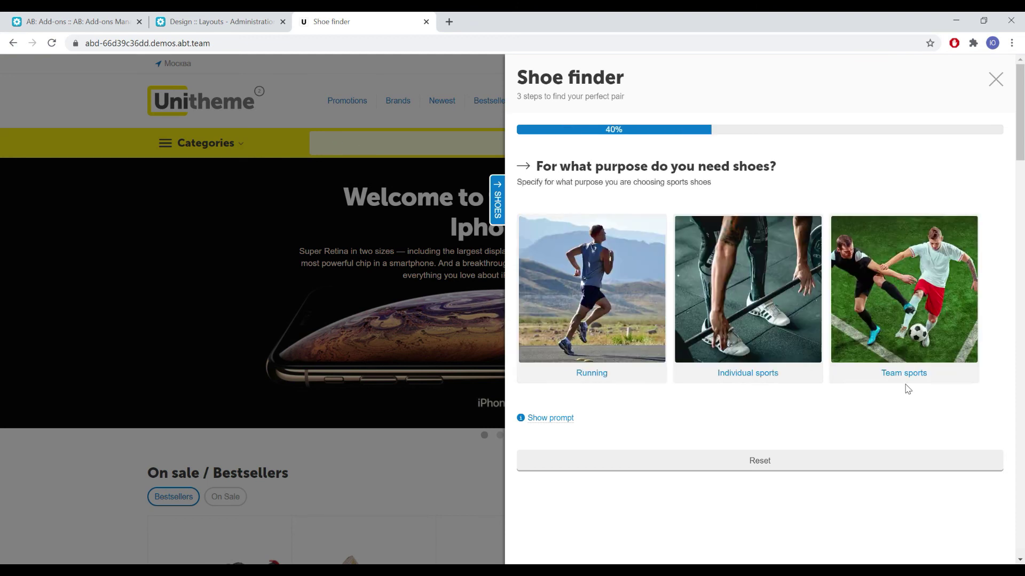
{"action": "left_click", "coordinate": [812, 370]}
{"action": "left_click", "coordinate": [899, 308]}
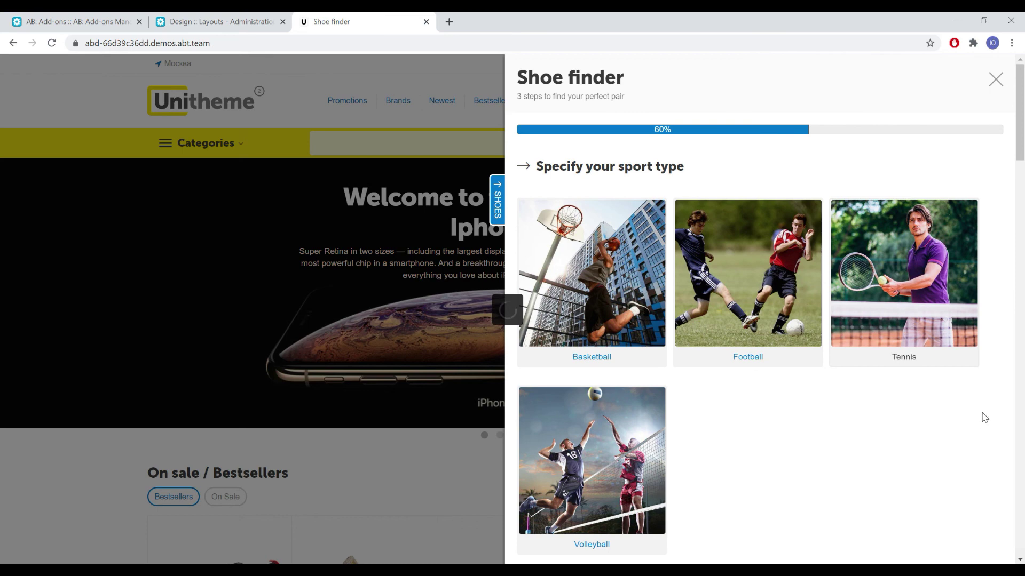
{"action": "scroll", "coordinate": [979, 418], "scroll_direction": "down", "scroll_amount": 6}
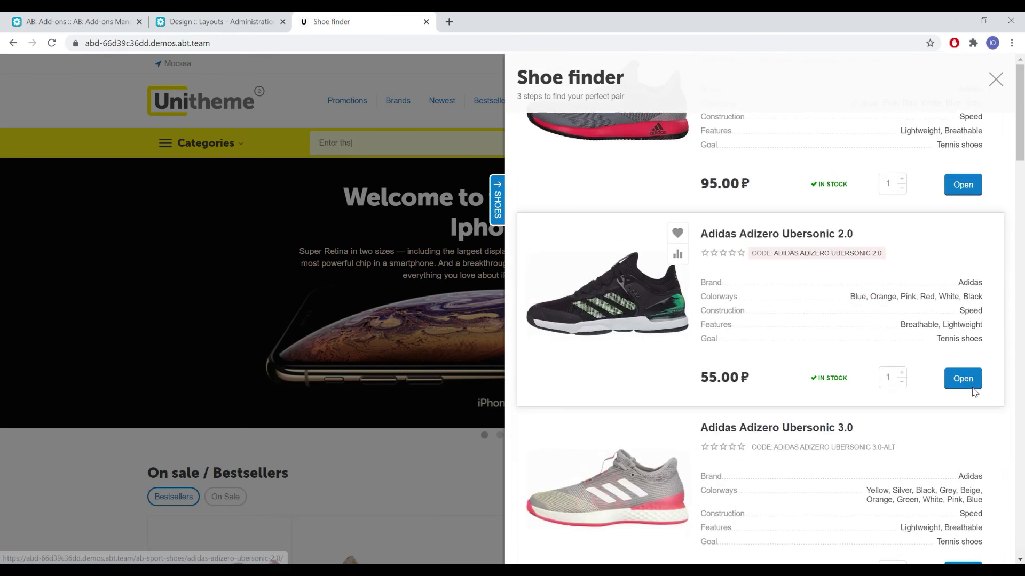
{"action": "scroll", "coordinate": [975, 392], "scroll_direction": "up", "scroll_amount": 6}
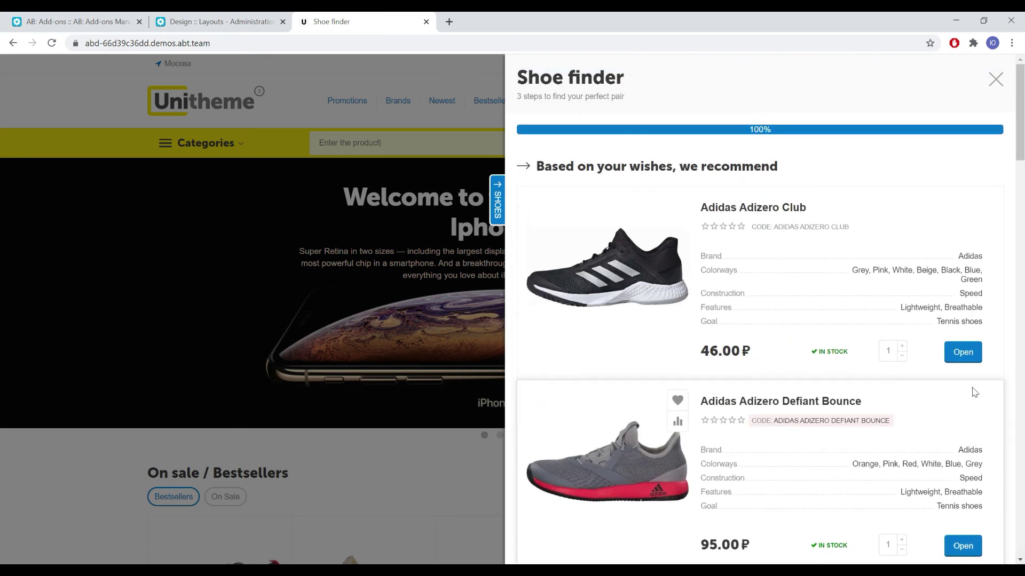